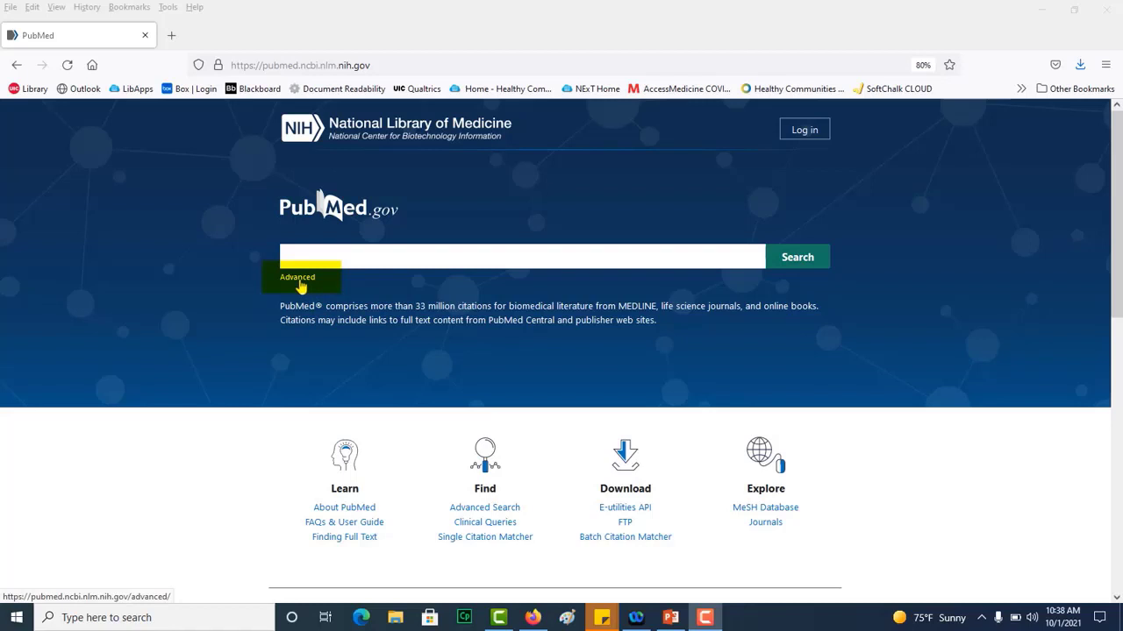
Open PubMed's advanced search builder and enter "alzheimer disease" as the search term.
{"action": "left_click", "coordinate": [298, 285]}
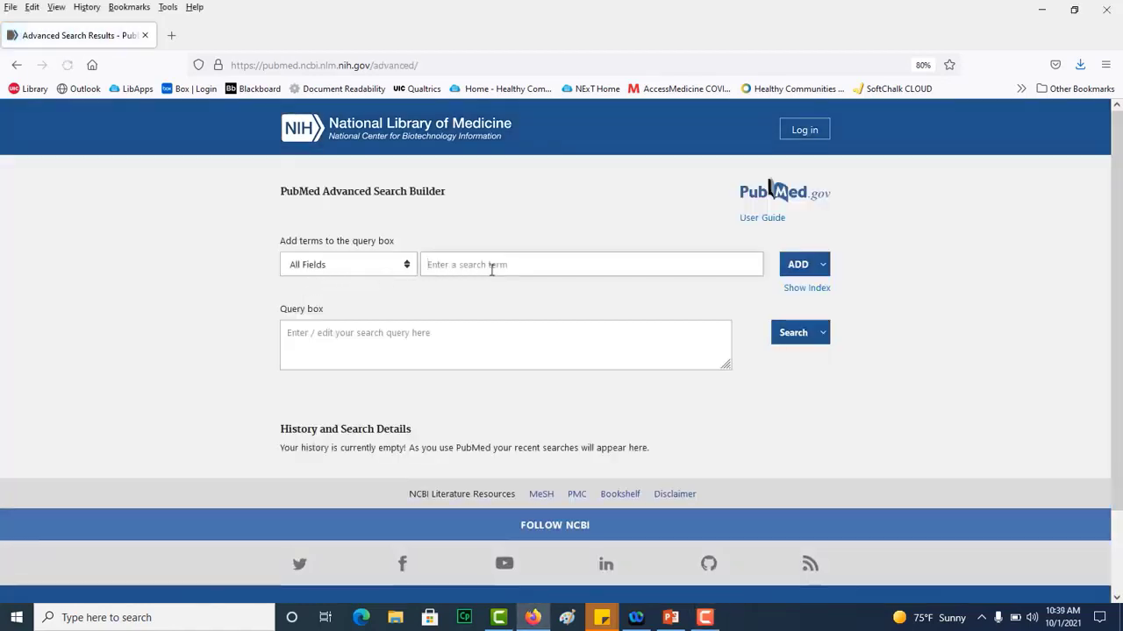
{"action": "left_click", "coordinate": [493, 271]}
{"action": "type", "text": "al"}
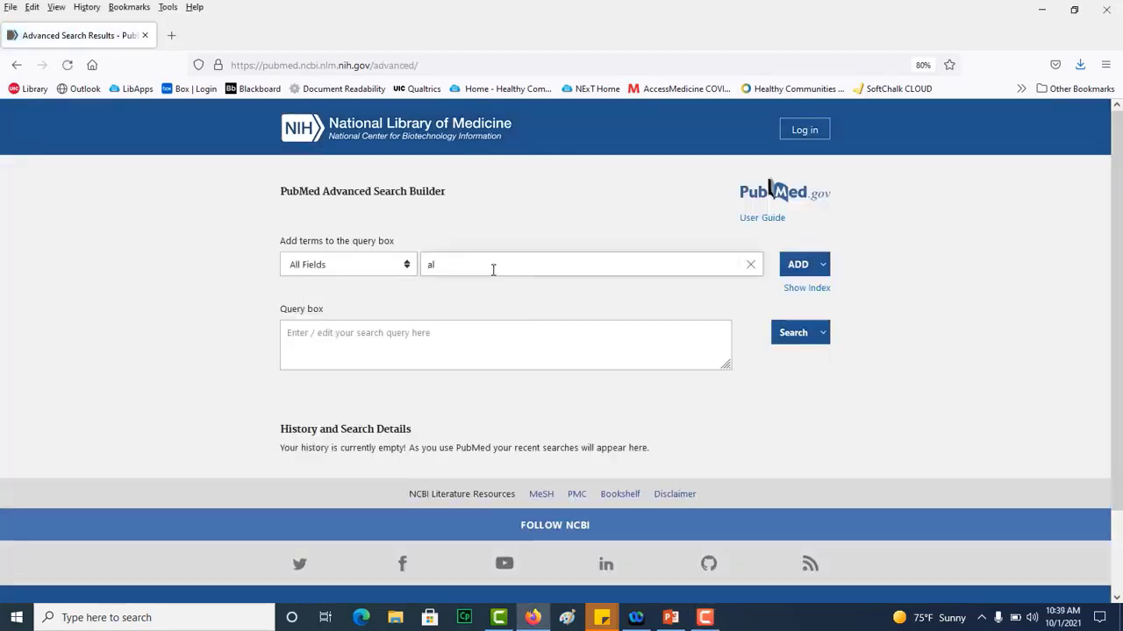
{"action": "type", "text": "zheimer"}
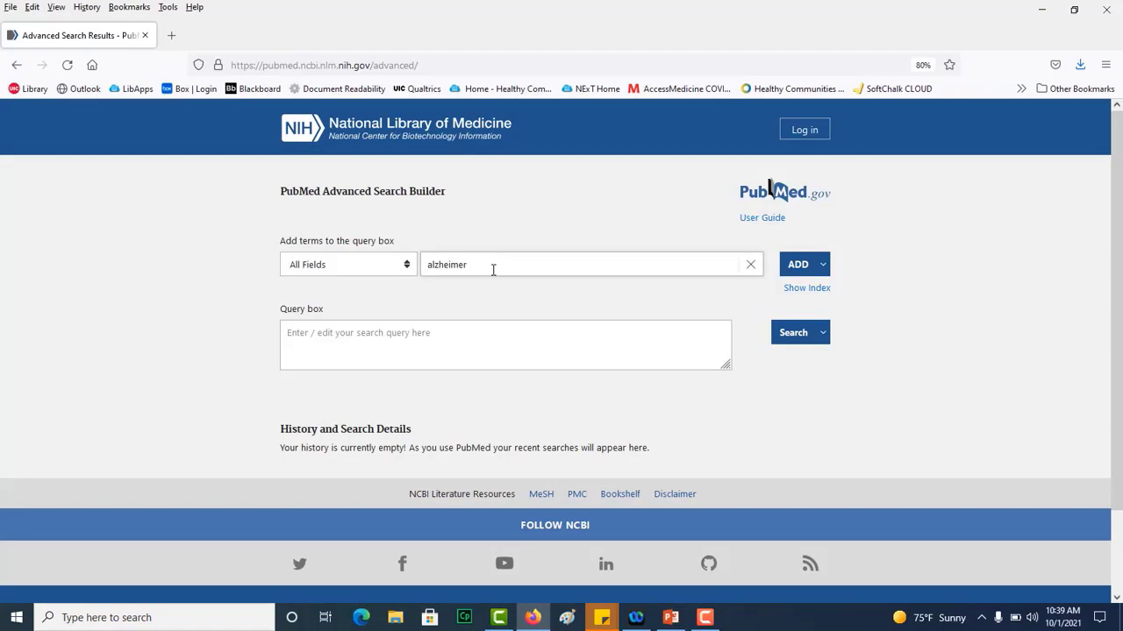
{"action": "type", "text": " disease"}
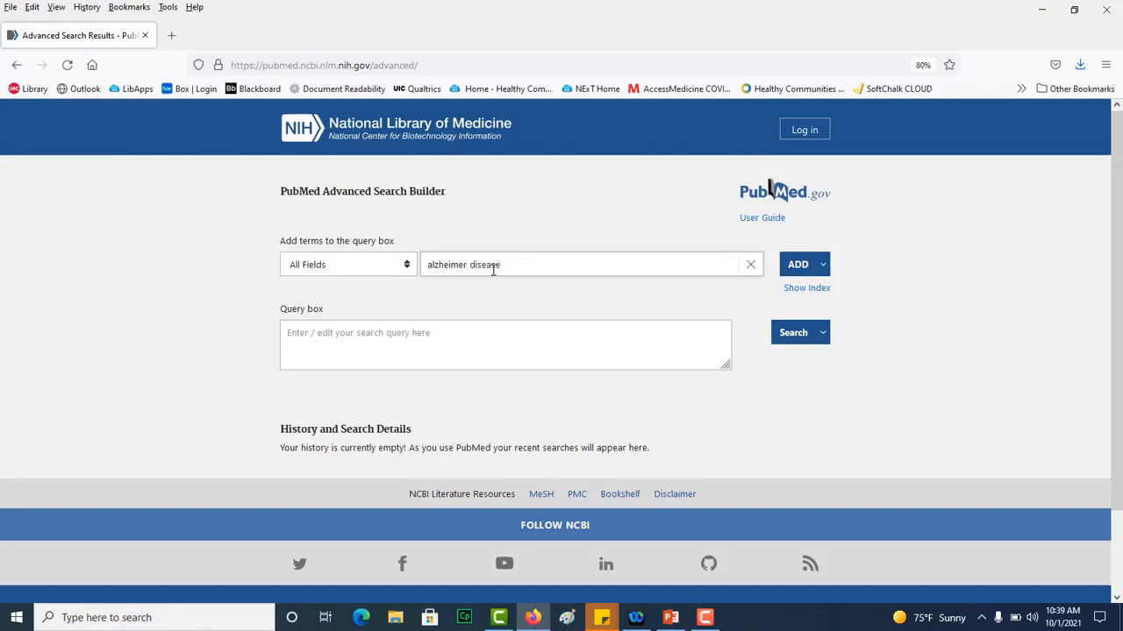
Restrict the term to the MeSH Major Topic field, add it to the query and run the search.
{"action": "left_click", "coordinate": [407, 266]}
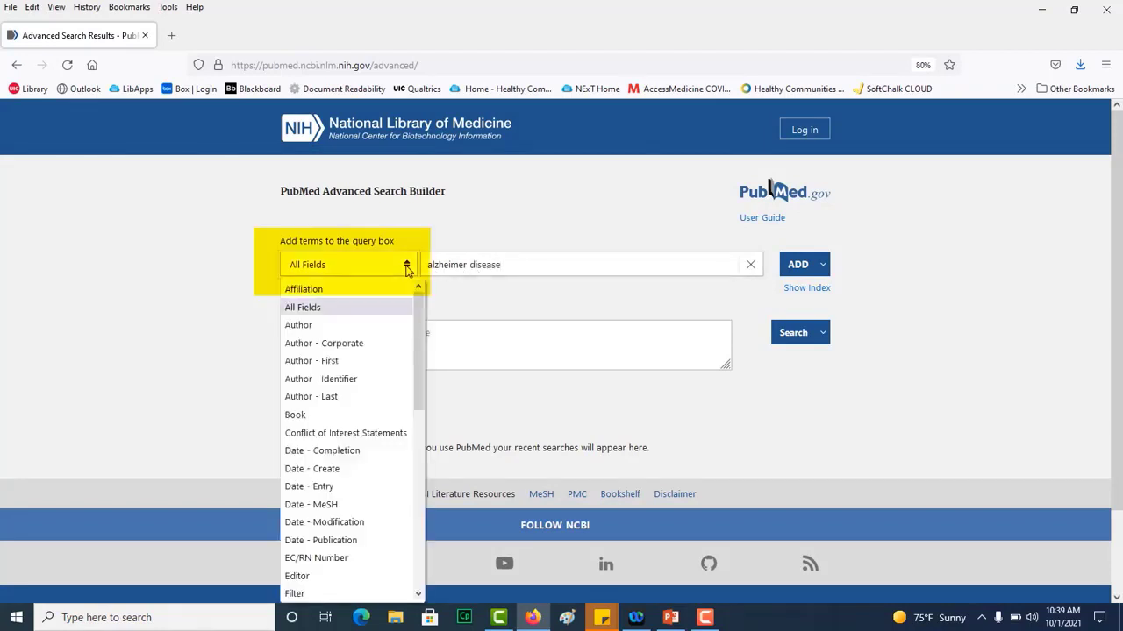
{"action": "scroll", "coordinate": [342, 478], "scroll_direction": "down", "scroll_amount": 6}
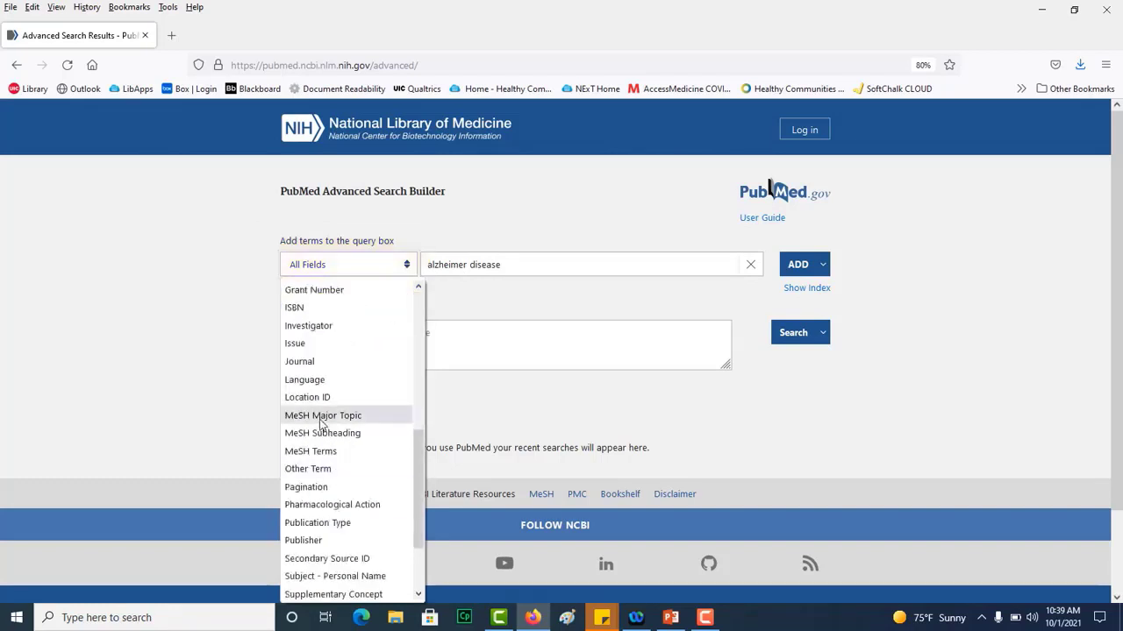
{"action": "left_click", "coordinate": [321, 418]}
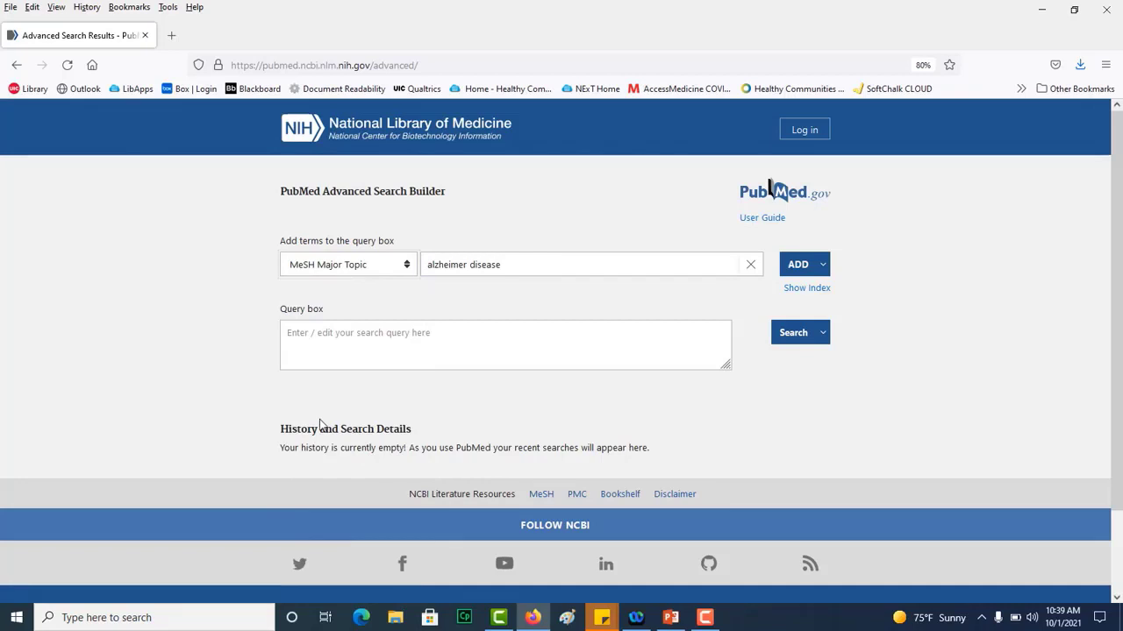
{"action": "left_click", "coordinate": [799, 273]}
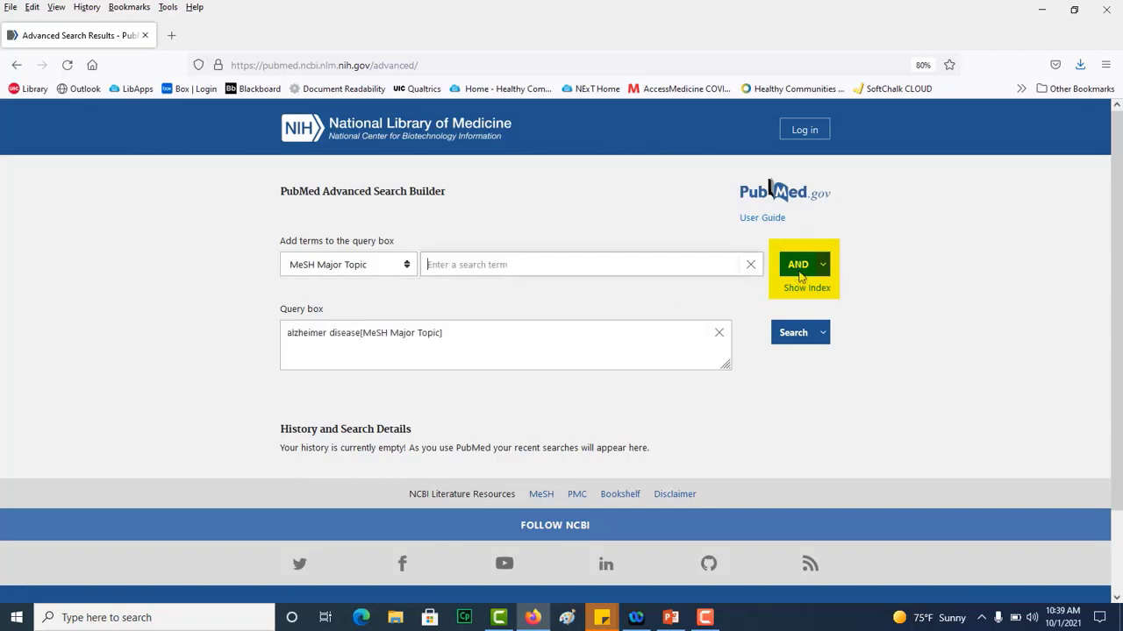
{"action": "left_click", "coordinate": [791, 339]}
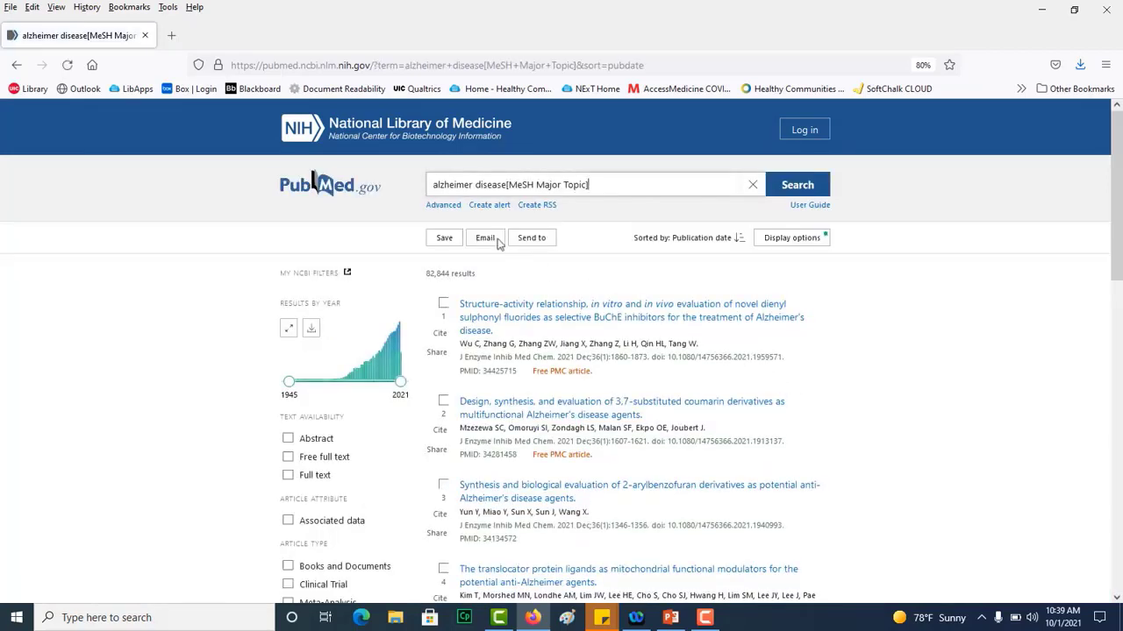
Return to the advanced search builder and run a separate search for "sensitivity and specificity" in All Fields.
{"action": "left_click", "coordinate": [433, 210]}
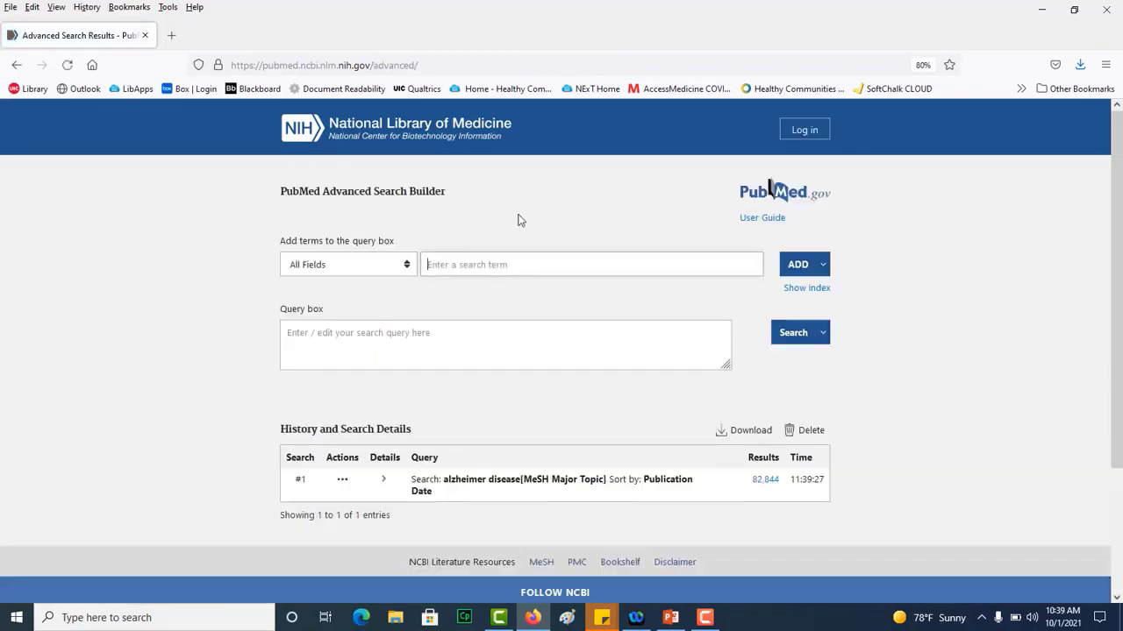
{"action": "type", "text": "sensiti"}
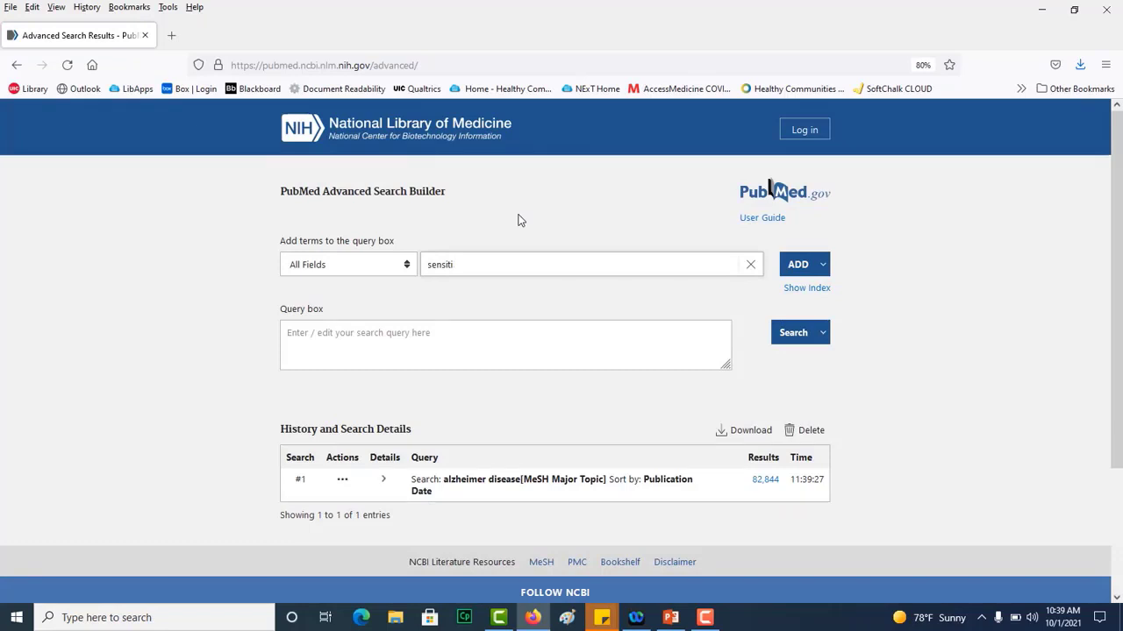
{"action": "type", "text": "vity and s"}
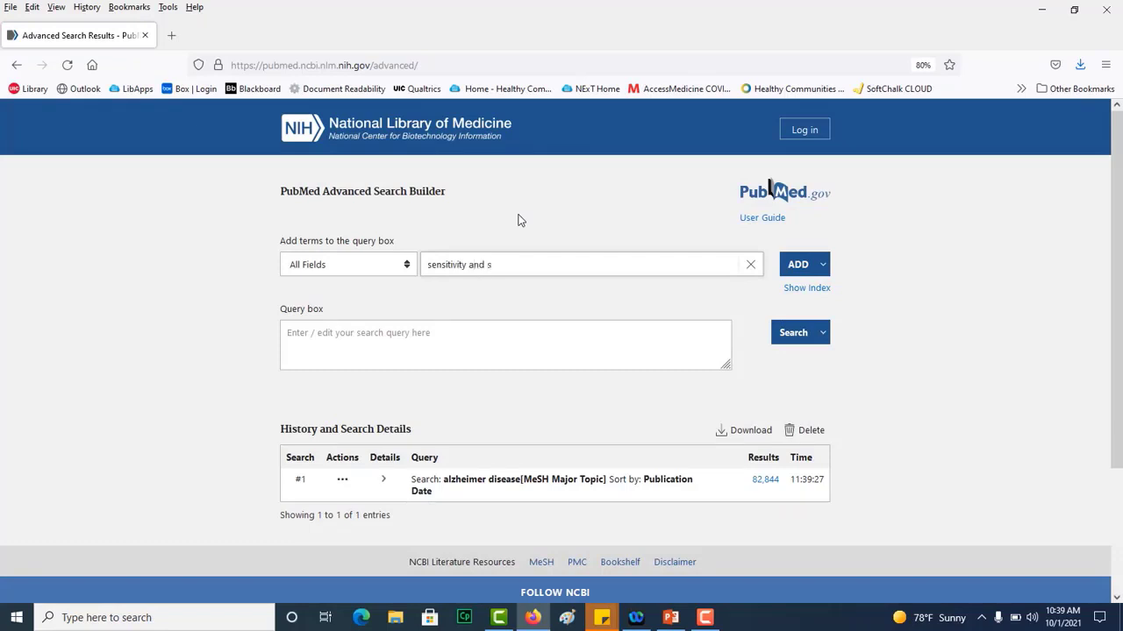
{"action": "type", "text": "pecificty"}
{"action": "type", "text": "ty"}
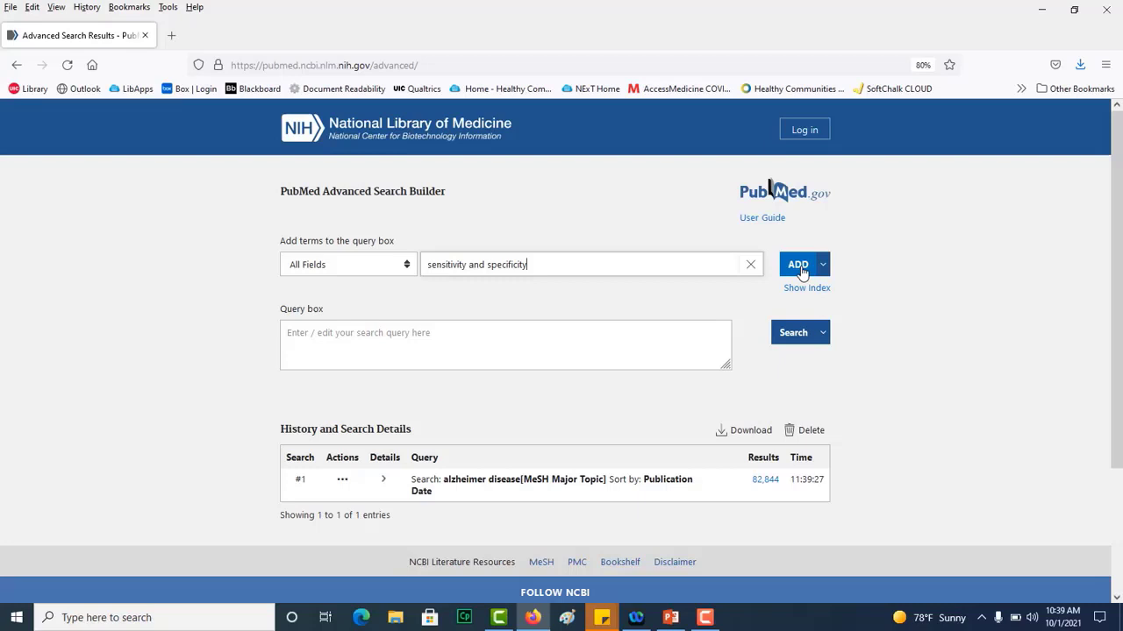
{"action": "left_click", "coordinate": [801, 271]}
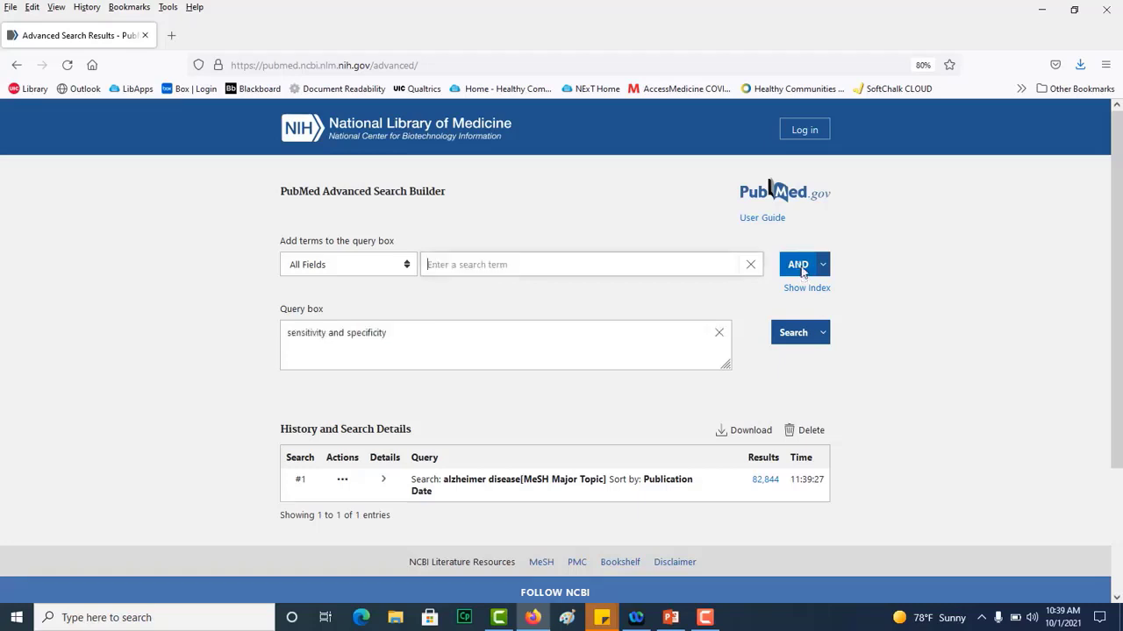
{"action": "left_click", "coordinate": [792, 333]}
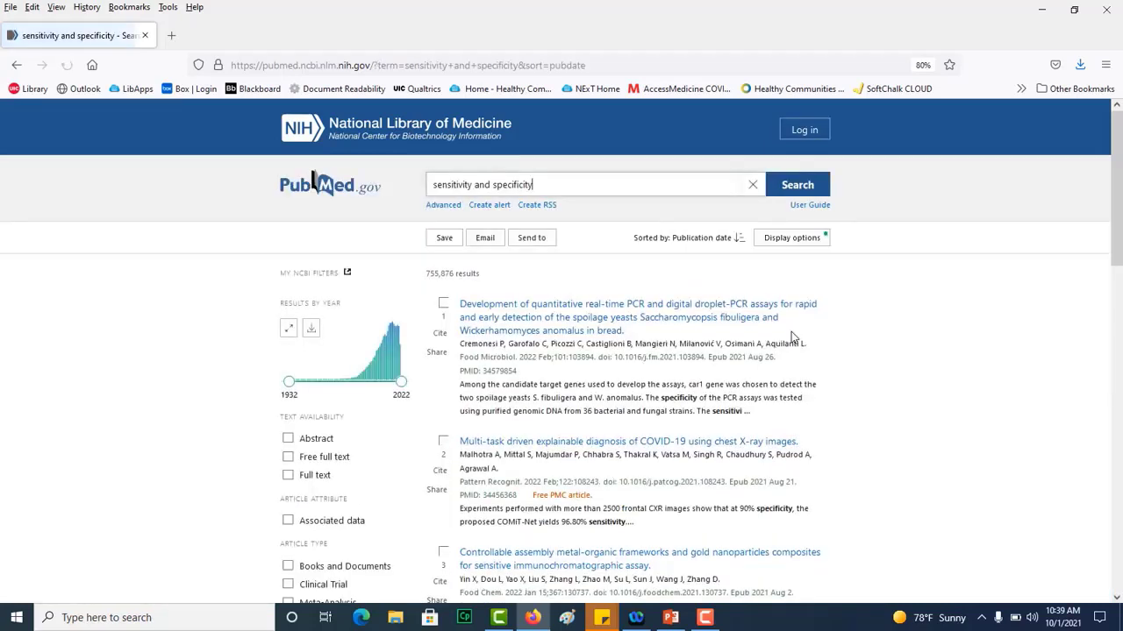
Return to the advanced search builder and run a separate search for "diagnosis differential" in All Fields.
{"action": "left_click", "coordinate": [442, 205]}
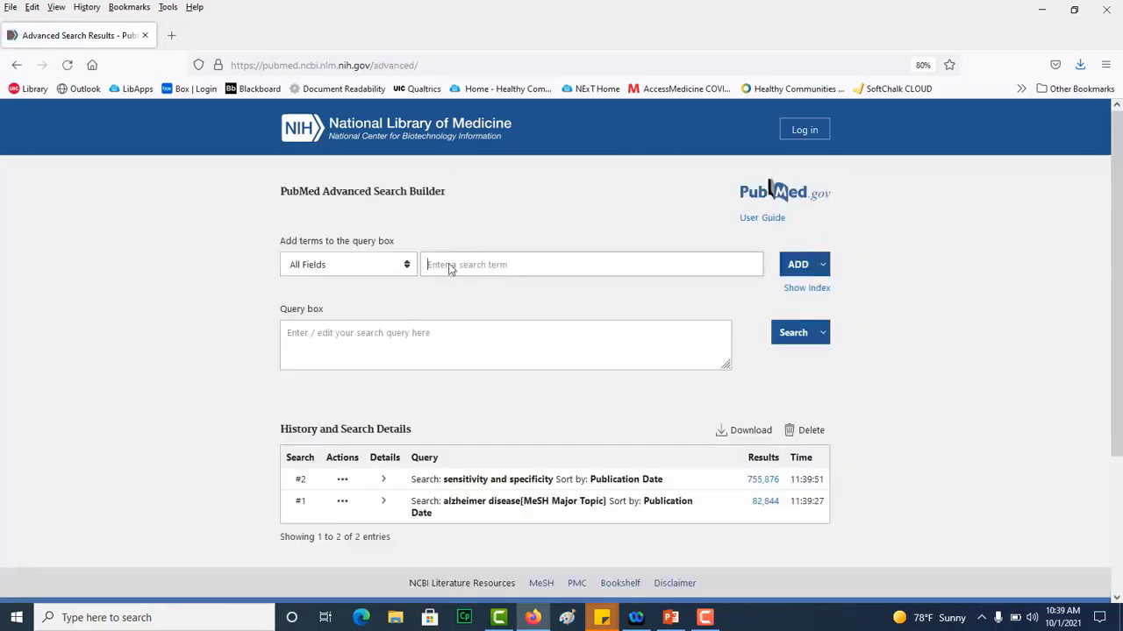
{"action": "left_click", "coordinate": [450, 268]}
{"action": "type", "text": "di"}
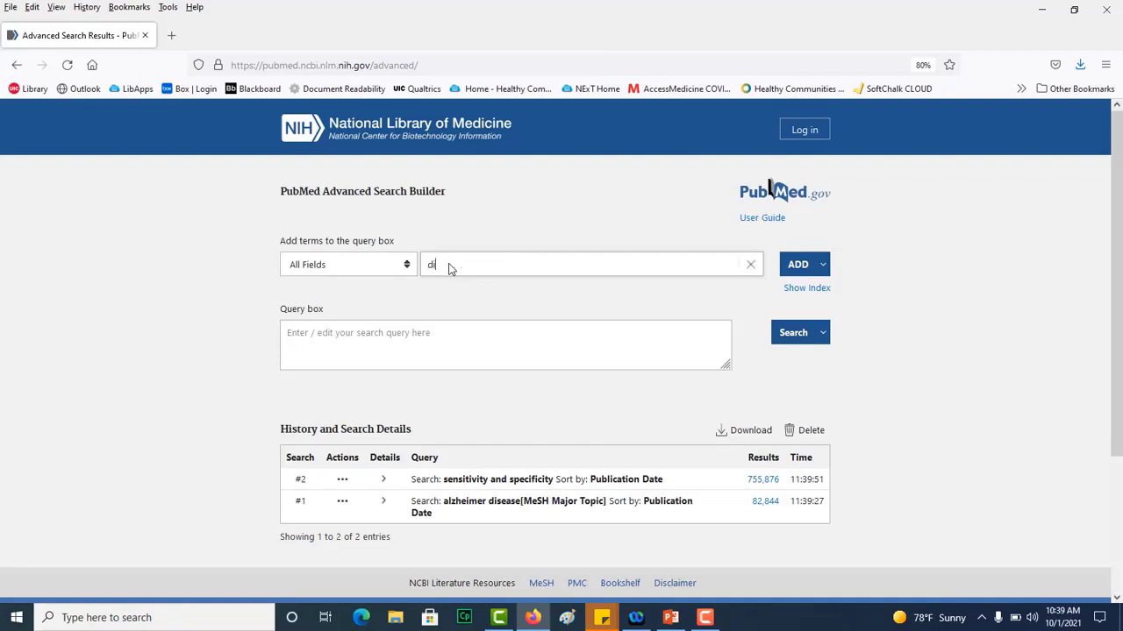
{"action": "type", "text": "agnosis differential"}
{"action": "left_click", "coordinate": [800, 268]}
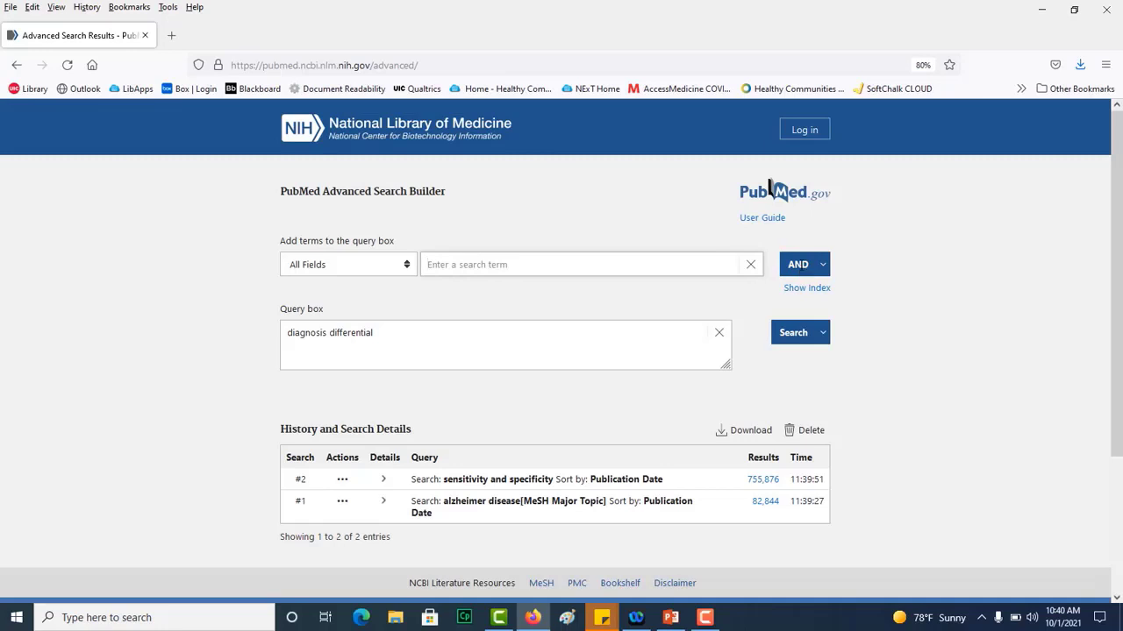
{"action": "left_click", "coordinate": [793, 334]}
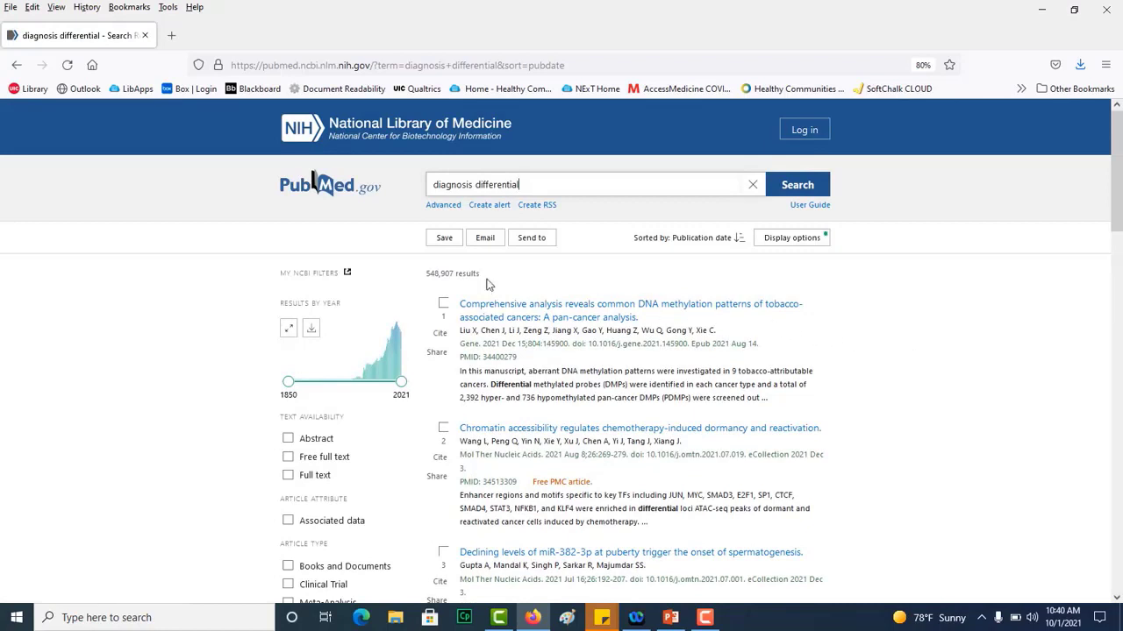
Go back to the advanced search history and examine the query details and translations of searches #3, #2 and #1.
{"action": "left_click", "coordinate": [441, 207]}
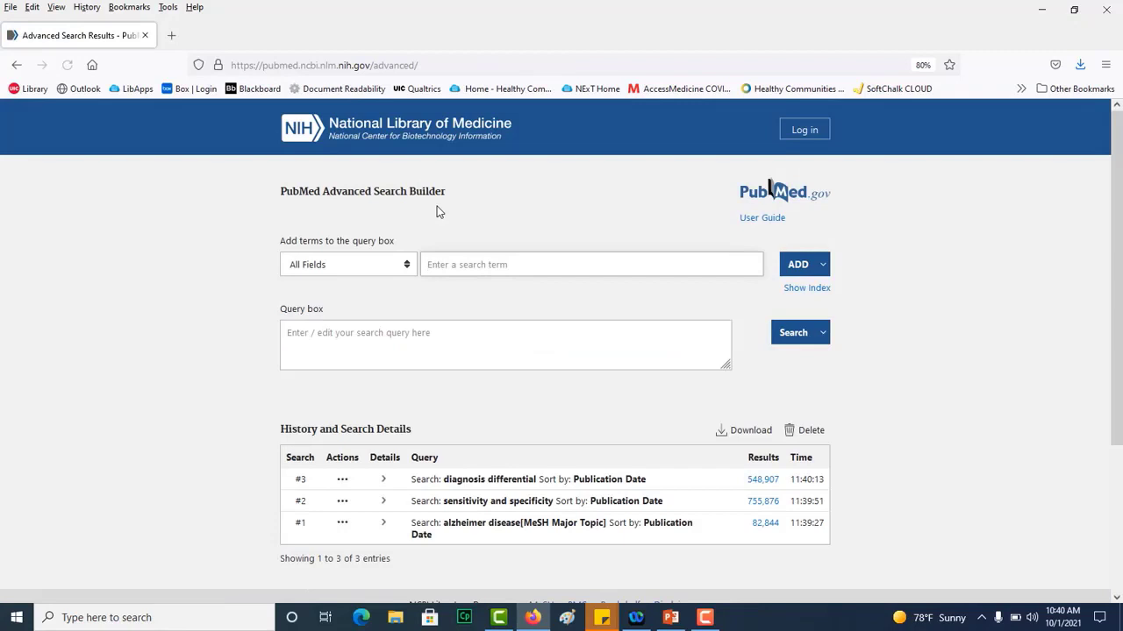
{"action": "left_click", "coordinate": [383, 482]}
{"action": "scroll", "coordinate": [926, 453], "scroll_direction": "down", "scroll_amount": 2}
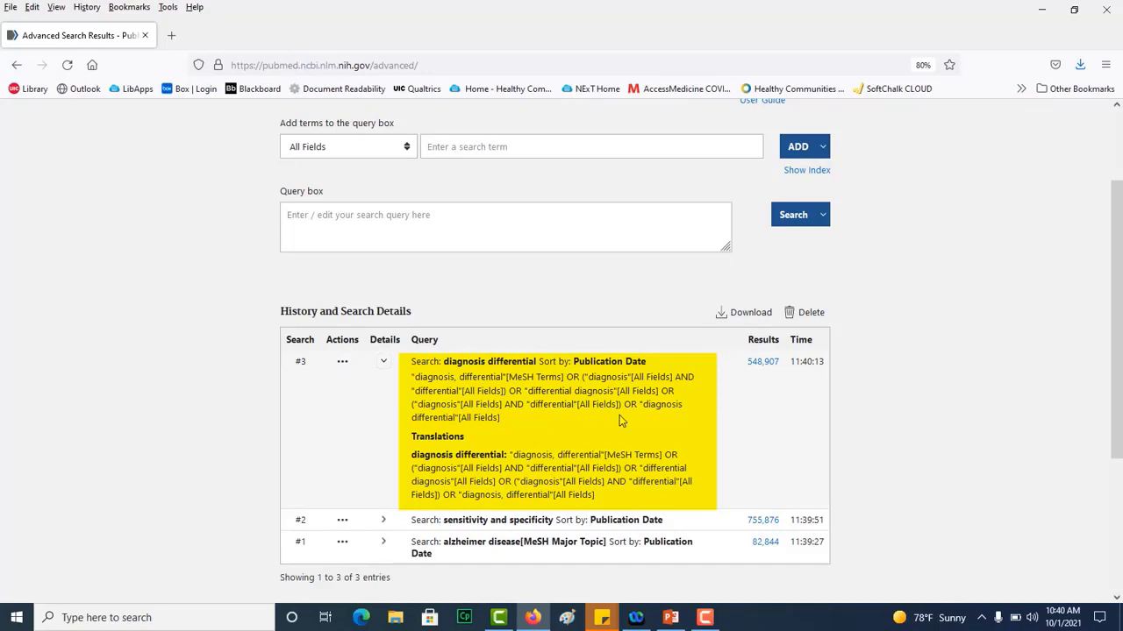
{"action": "left_click", "coordinate": [384, 521]}
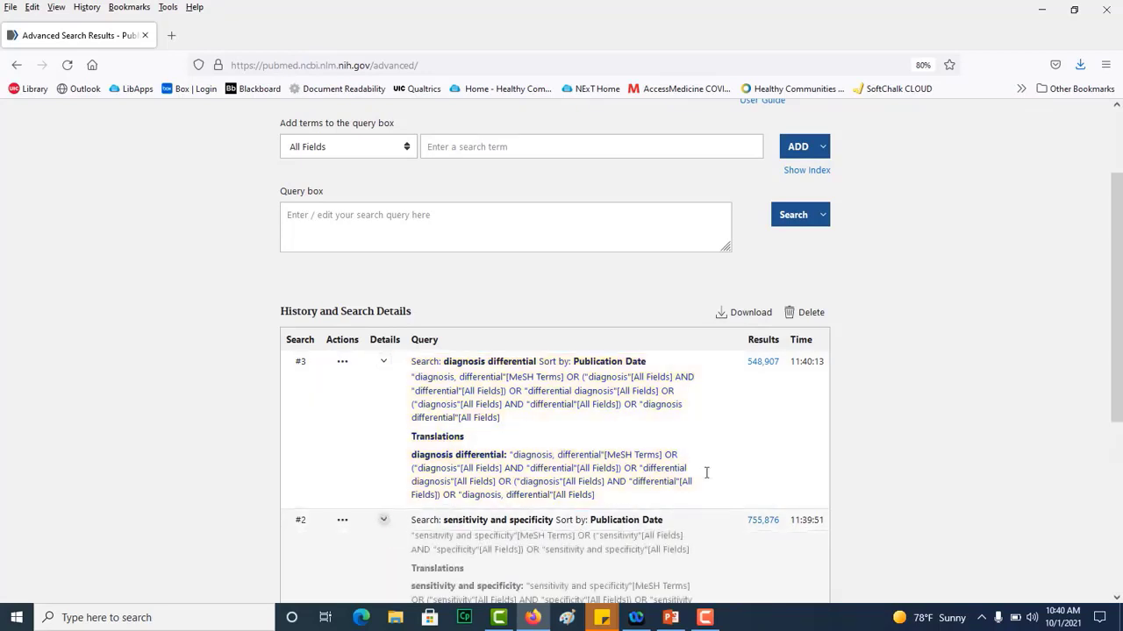
{"action": "scroll", "coordinate": [798, 464], "scroll_direction": "down", "scroll_amount": 1}
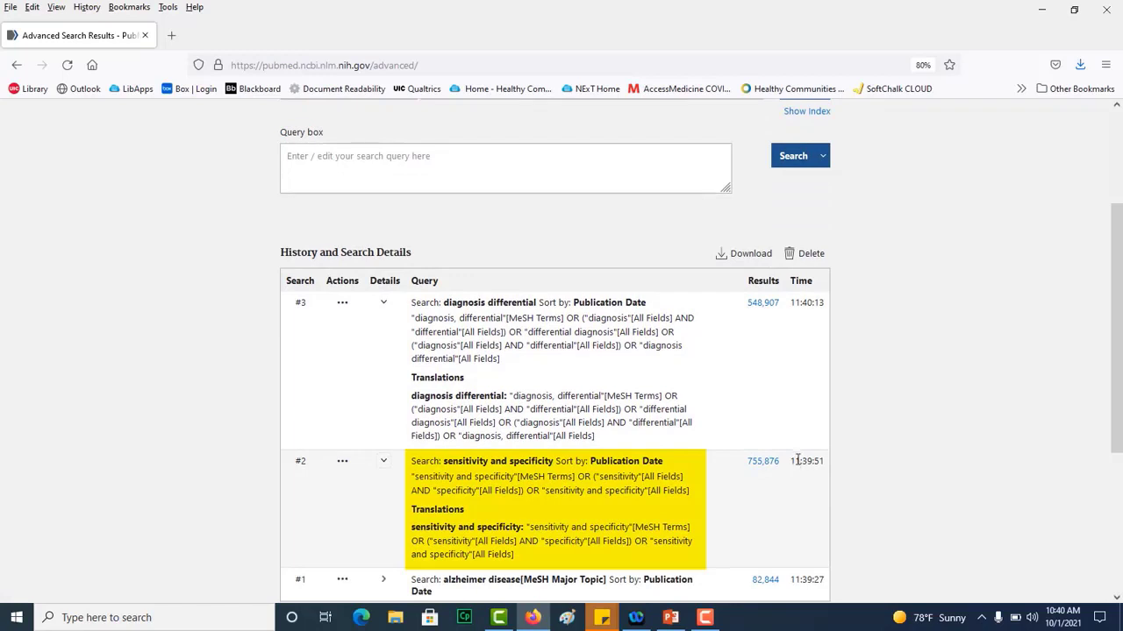
{"action": "left_click", "coordinate": [390, 580]}
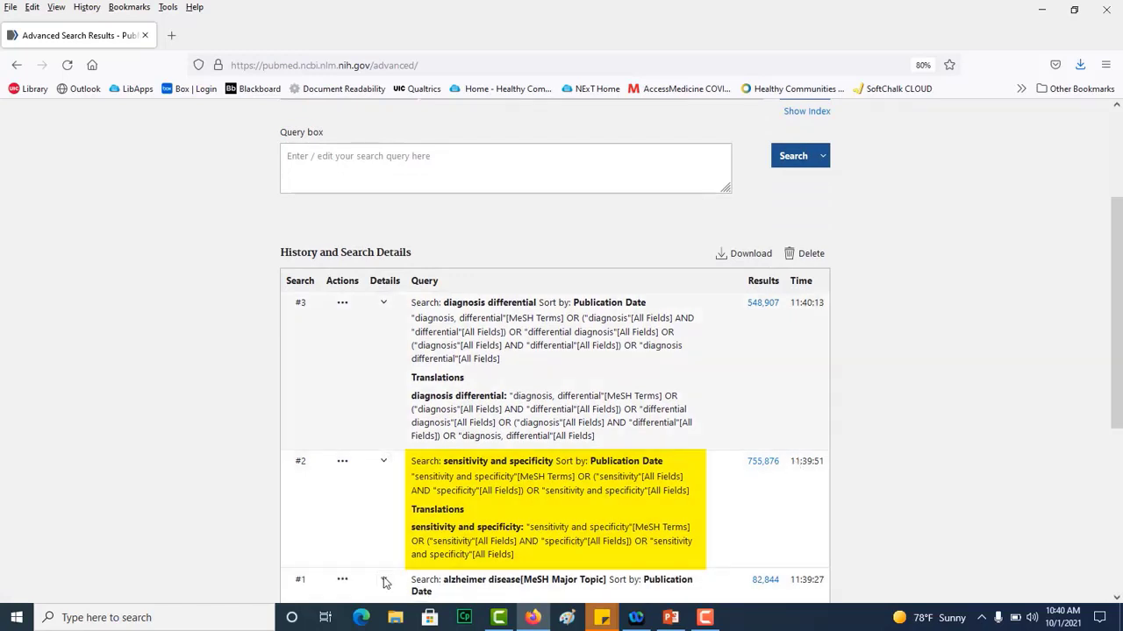
{"action": "scroll", "coordinate": [389, 582], "scroll_direction": "down", "scroll_amount": 1}
{"action": "scroll", "coordinate": [526, 491], "scroll_direction": "down", "scroll_amount": 1}
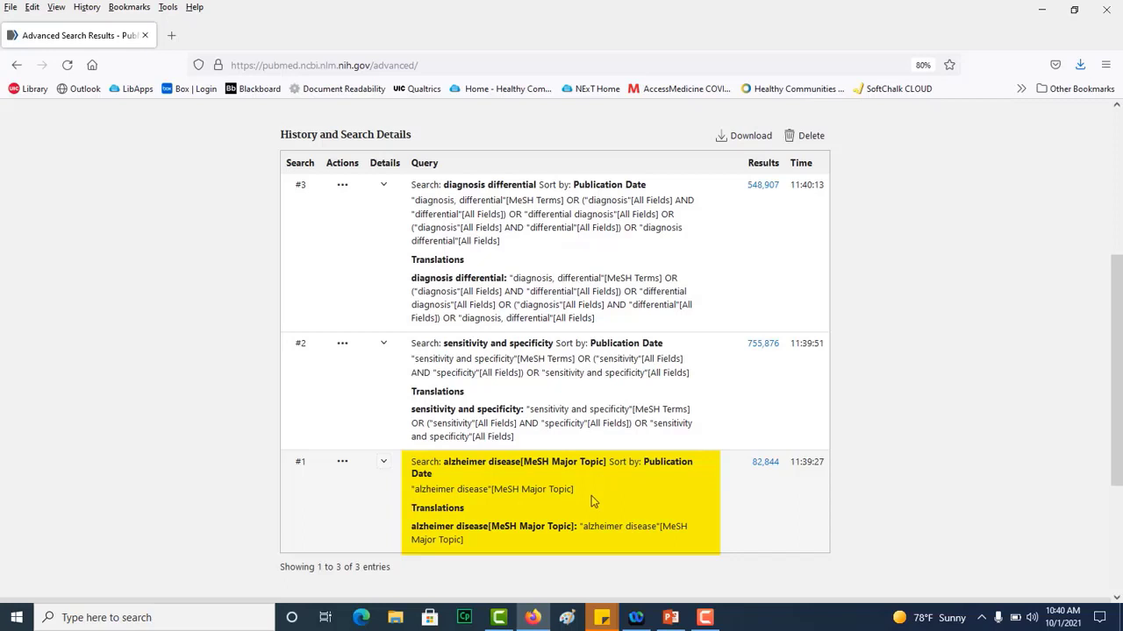
Build a combined query from the history, starting with search #1 and adding searches #2 and #3 with AND.
{"action": "left_click", "coordinate": [342, 465]}
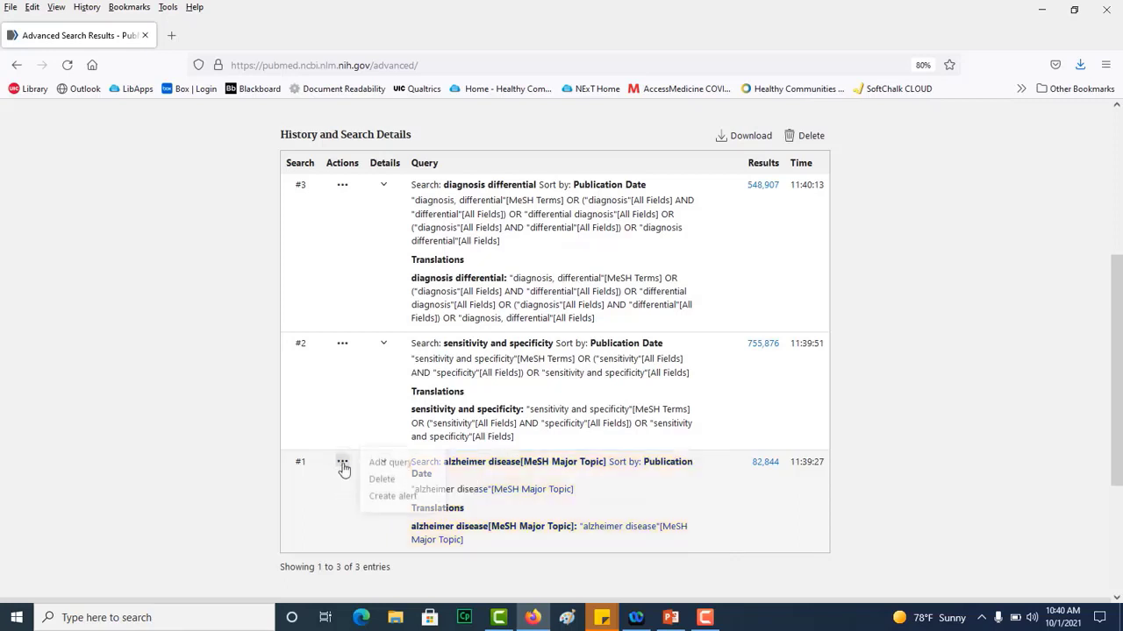
{"action": "left_click", "coordinate": [391, 465]}
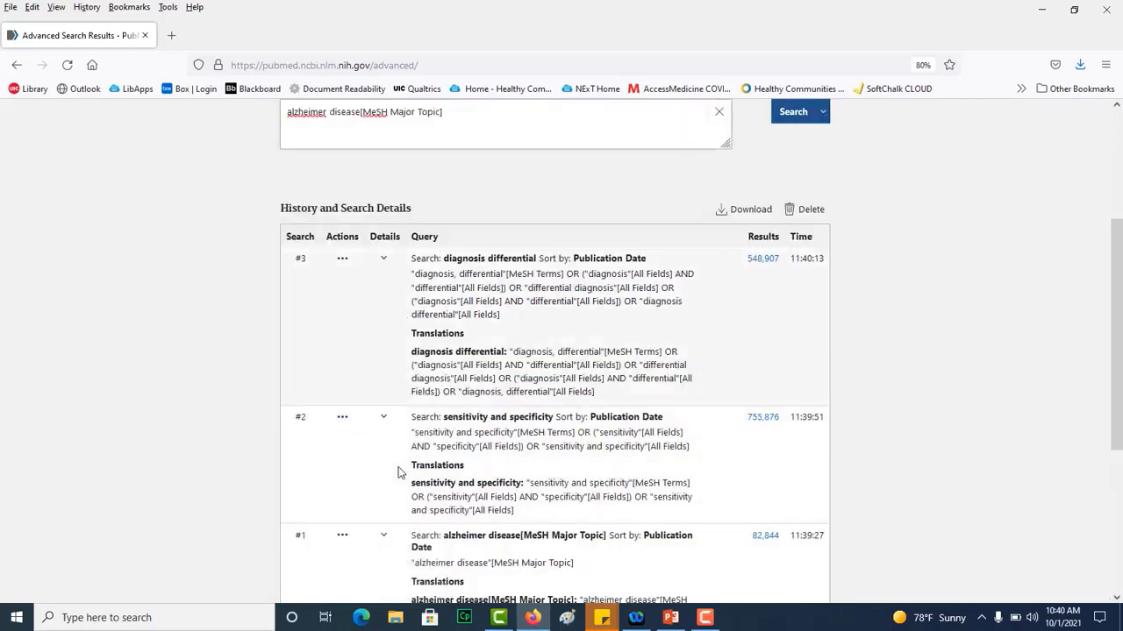
{"action": "left_click", "coordinate": [342, 419]}
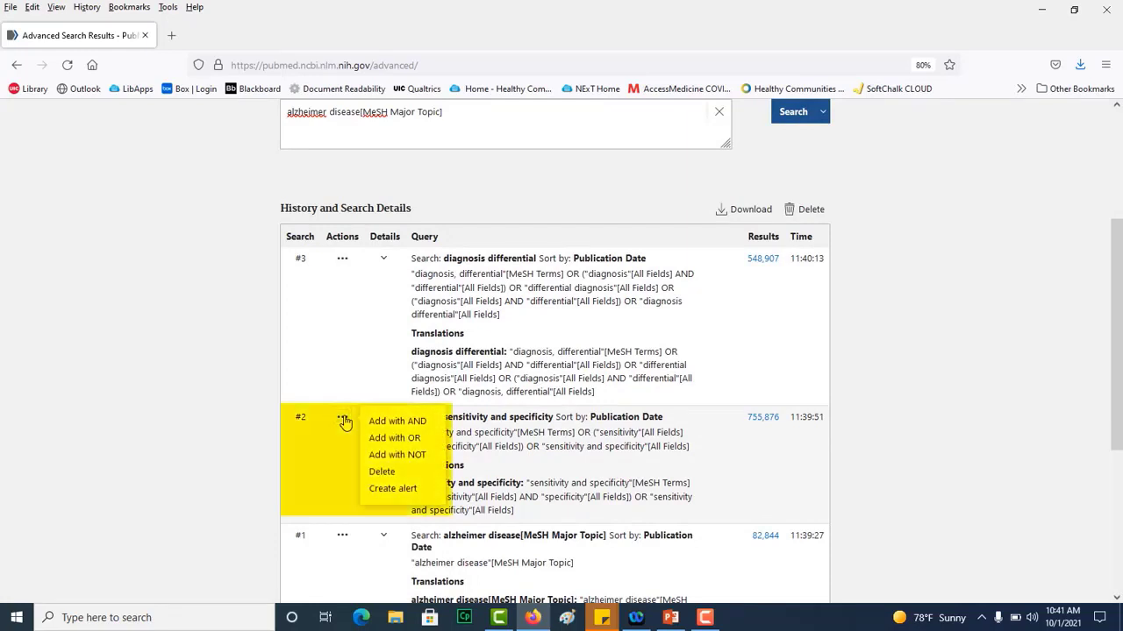
{"action": "left_click", "coordinate": [398, 425]}
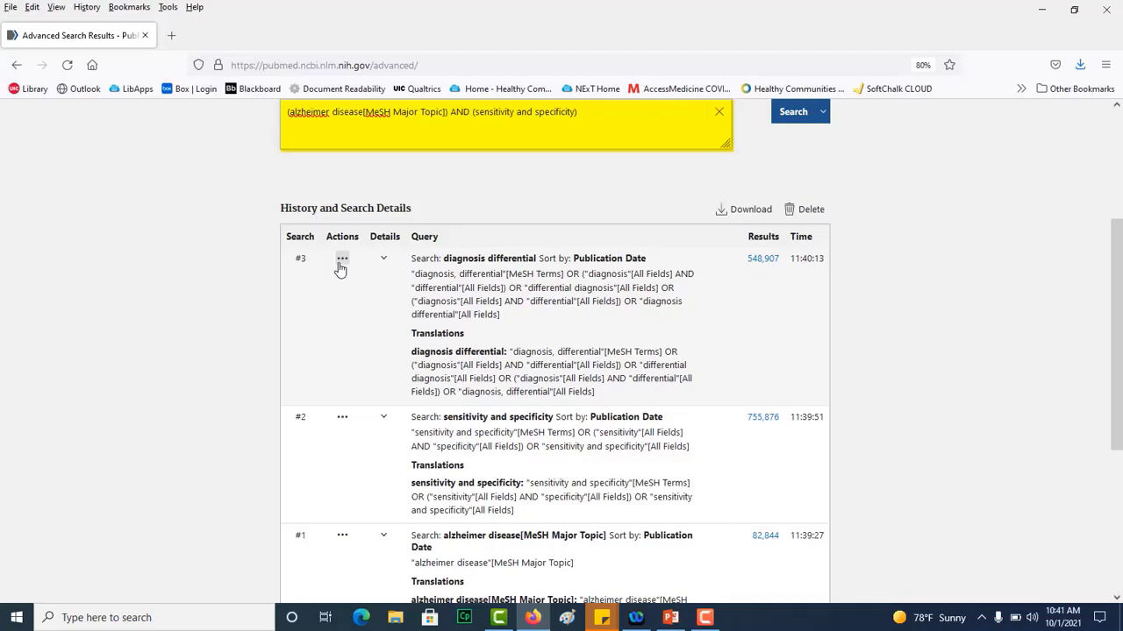
{"action": "left_click", "coordinate": [342, 263]}
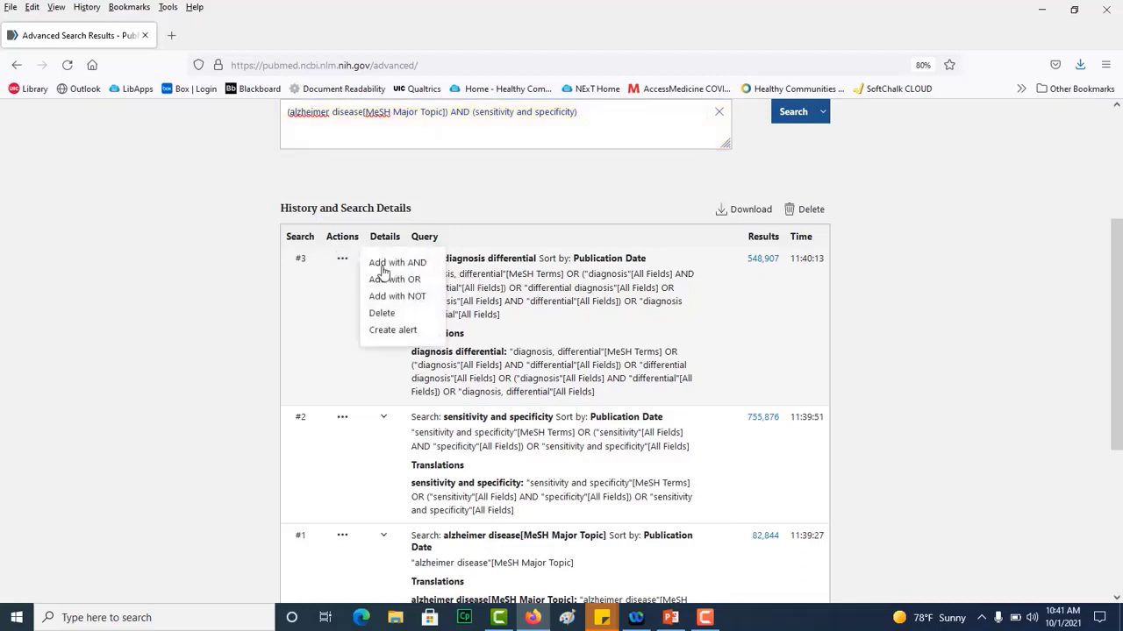
{"action": "left_click", "coordinate": [390, 264]}
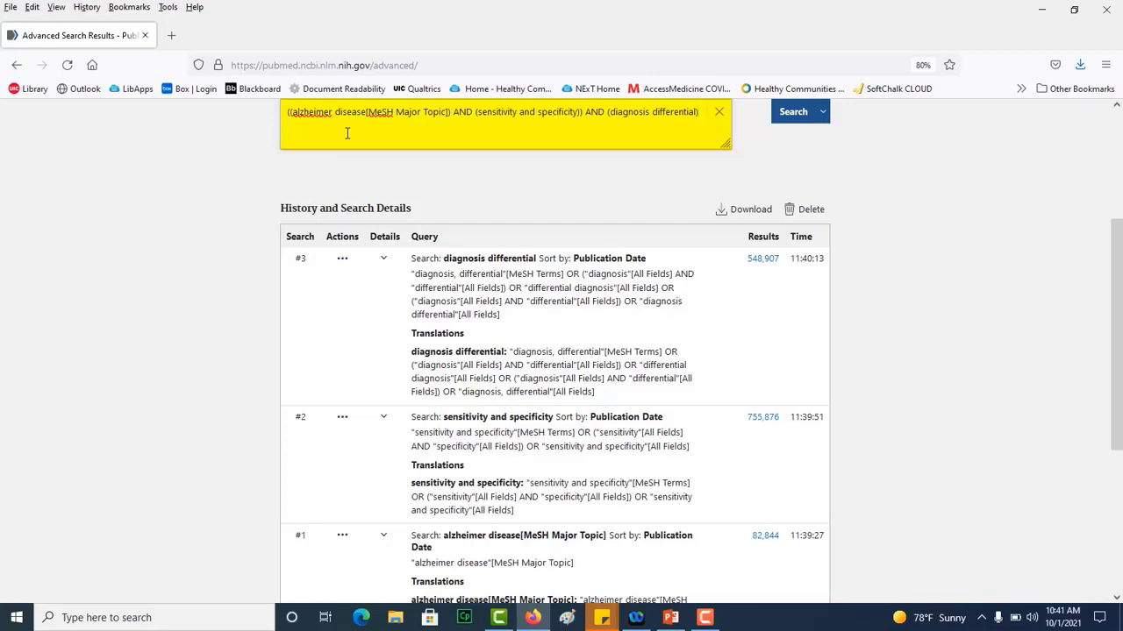
Run the combined query and filter its results to the Clinical Trial article type.
{"action": "left_click", "coordinate": [787, 114]}
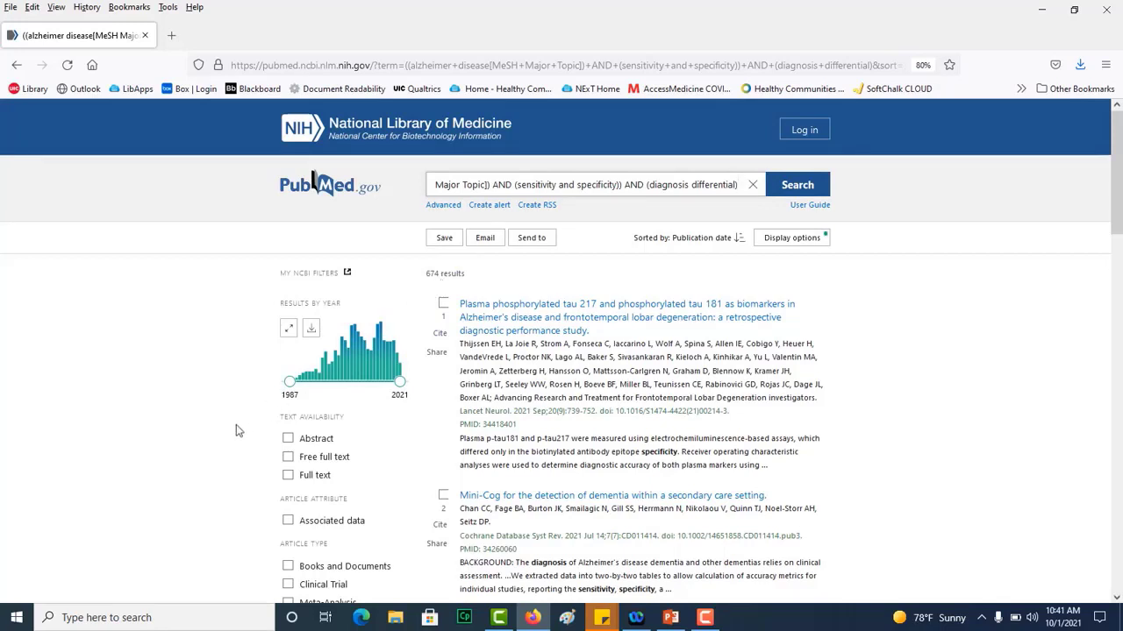
{"action": "scroll", "coordinate": [233, 433], "scroll_direction": "down", "scroll_amount": 3}
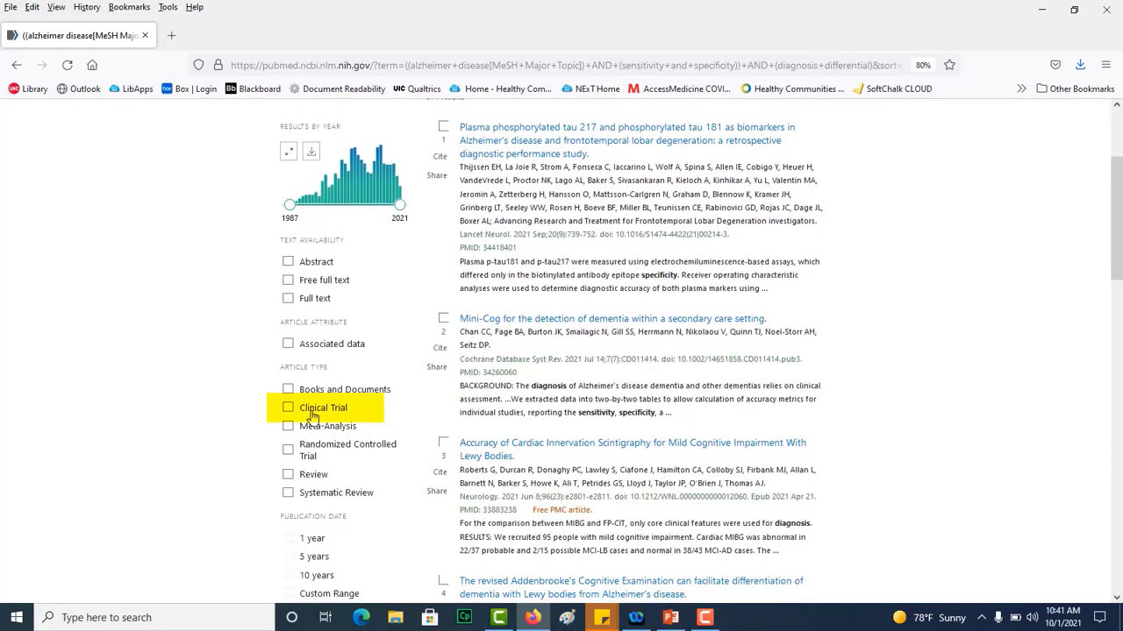
{"action": "left_click", "coordinate": [313, 412]}
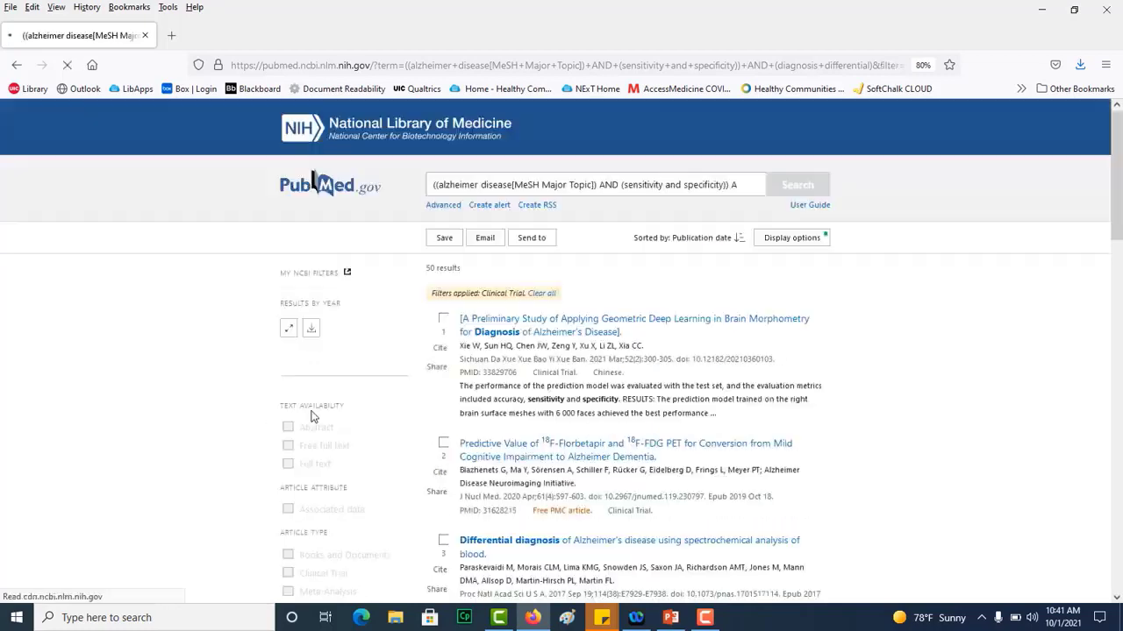